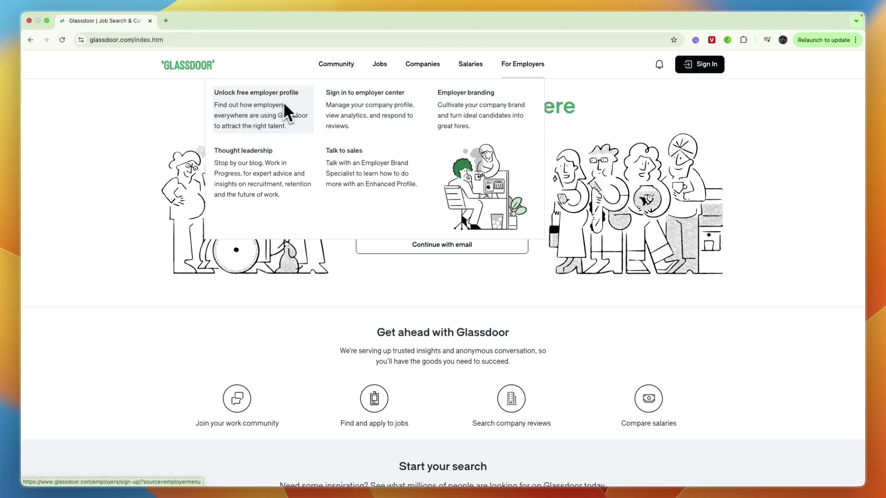
# - Start the free employer profile sign-up, submit the suggested work email and paste the password
pyautogui.click(266, 110)
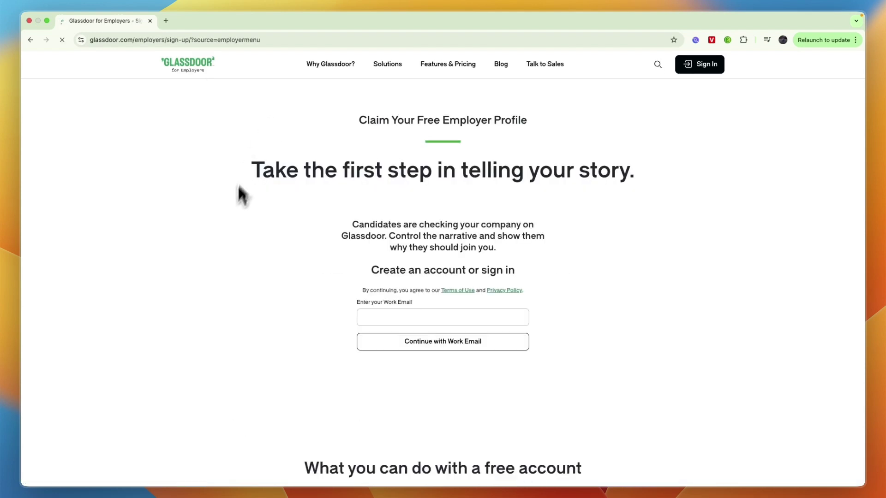
pyautogui.scroll(-2, 263, 232)
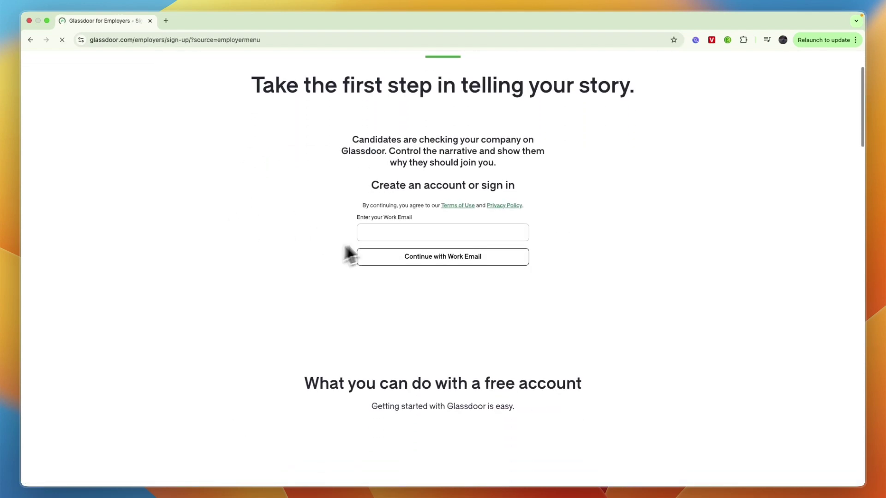
pyautogui.click(406, 233)
pyautogui.press('Down')
pyautogui.press('Down')
pyautogui.press('Return')
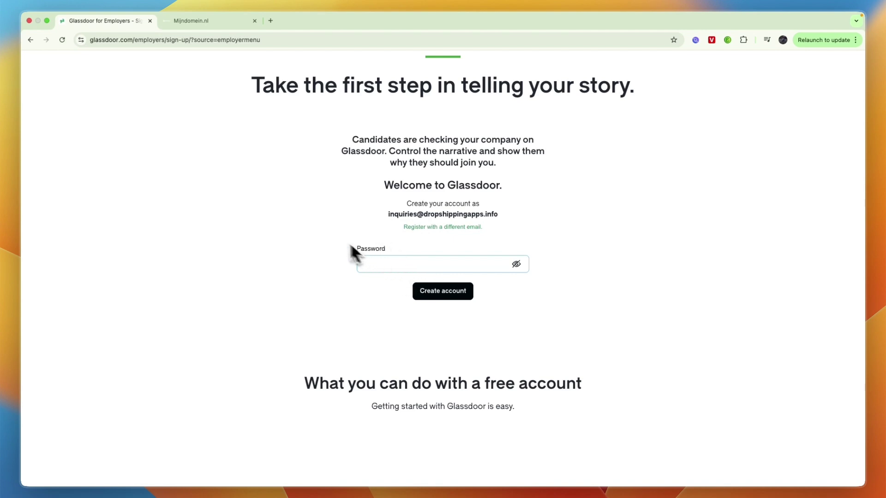
pyautogui.press('super+v')
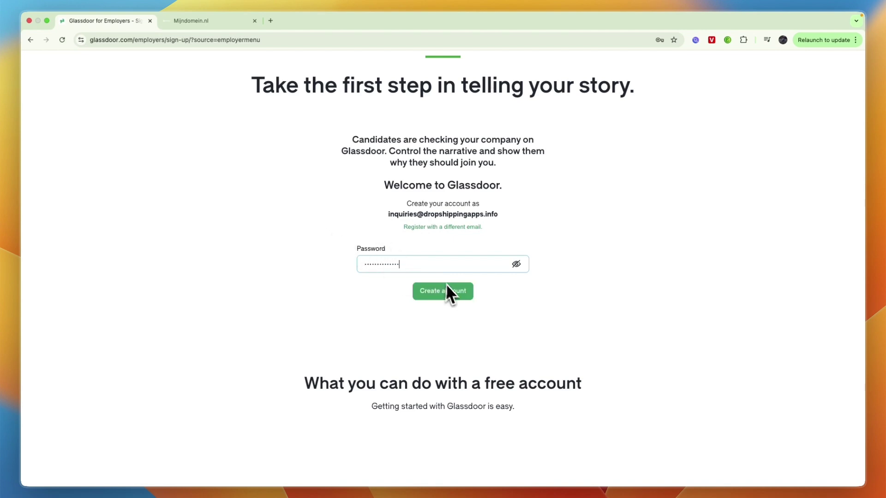
# - Create the account and fill in the name with AS Solutions as the company
pyautogui.click(442, 292)
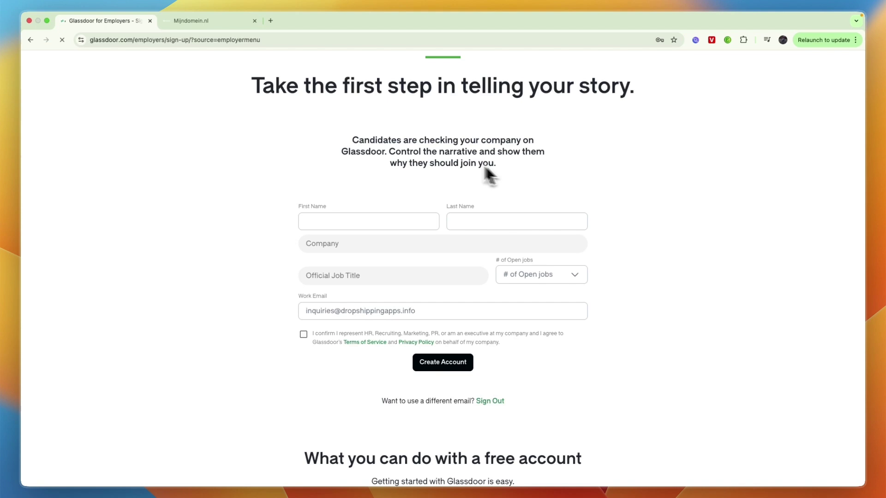
pyautogui.click(352, 222)
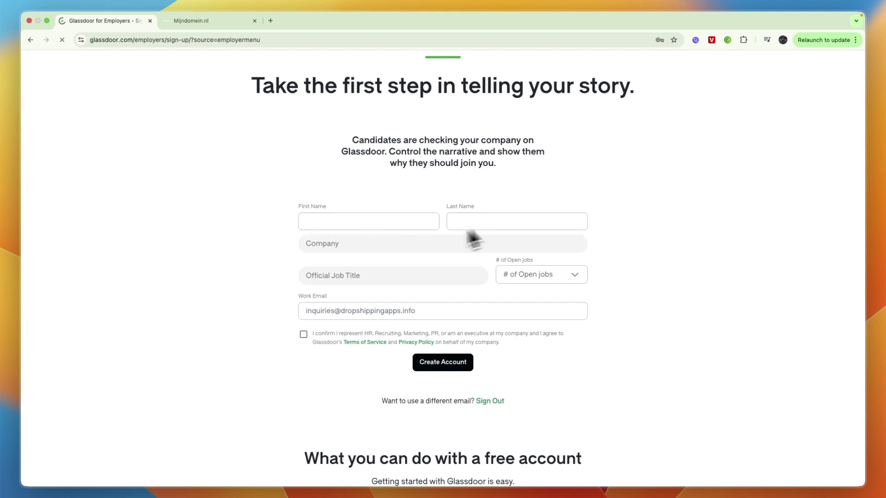
pyautogui.click(418, 252)
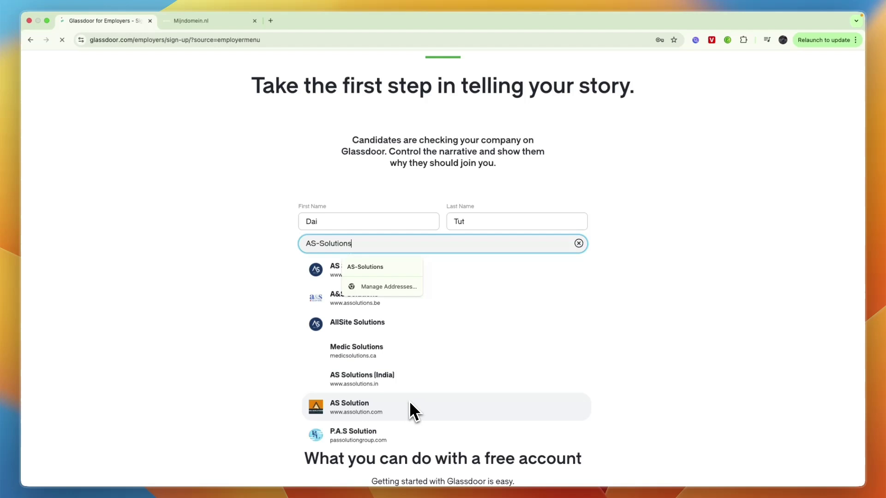
pyautogui.click(430, 271)
# - Enter Owner as the job title and set the number of open jobs to 1
pyautogui.click(319, 275)
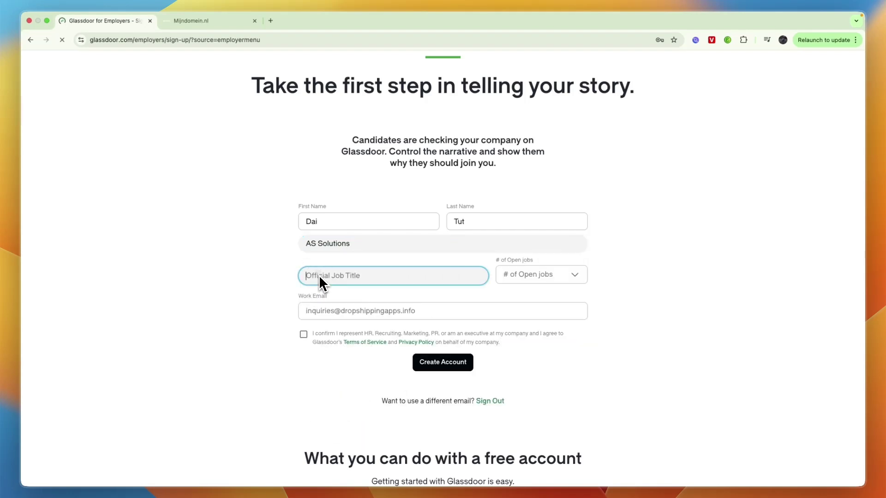
pyautogui.write('Own')
pyautogui.write('er')
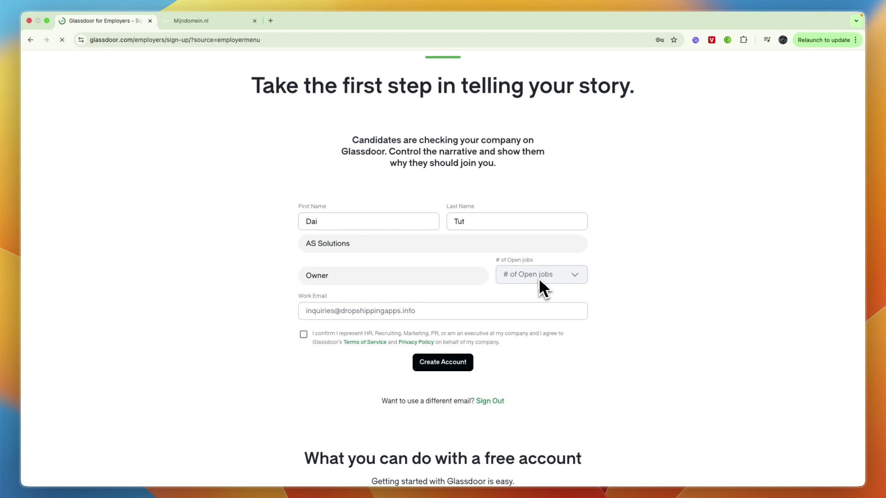
pyautogui.click(535, 277)
pyautogui.scroll(-3, 547, 367)
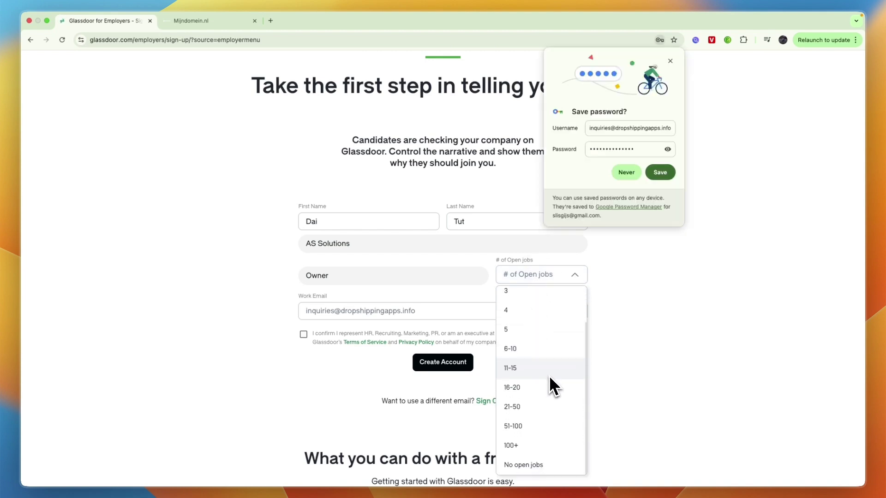
pyautogui.scroll(3, 547, 346)
pyautogui.scroll(-2, 531, 332)
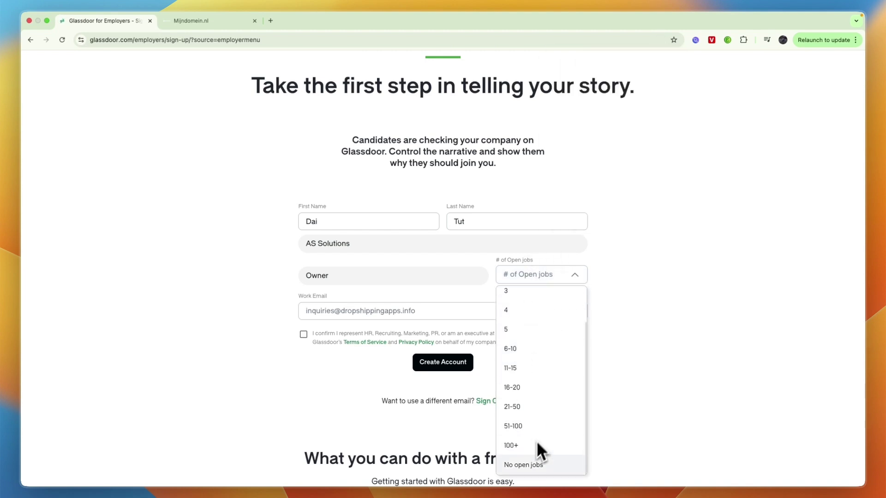
pyautogui.scroll(2, 531, 415)
pyautogui.click(518, 297)
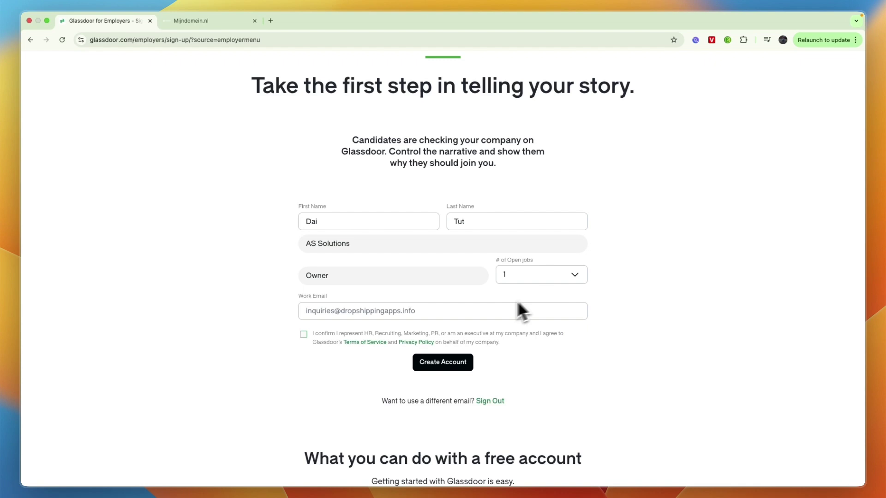
# - Accept the company-representative terms and submit the AS Solutions employer registration
pyautogui.click(355, 339)
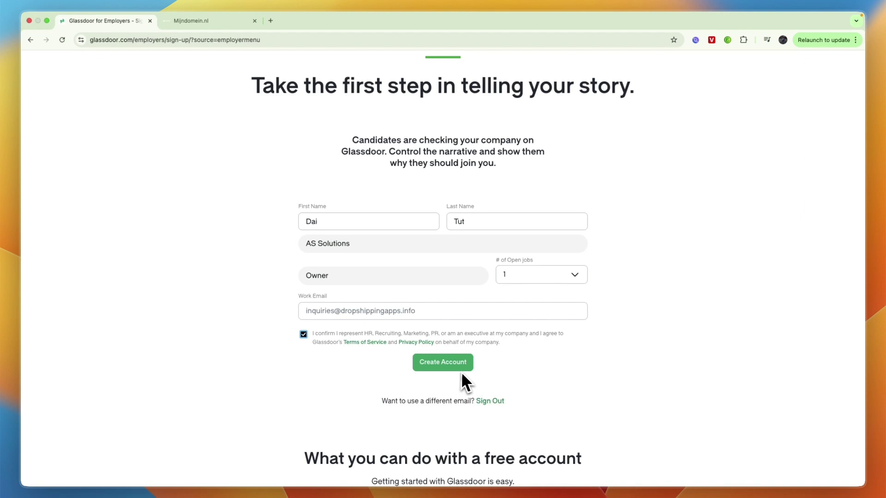
pyautogui.click(445, 367)
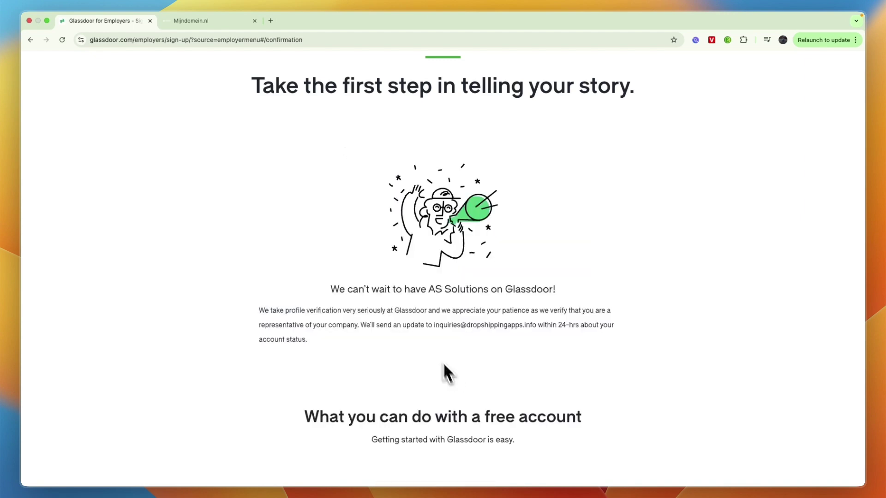
pyautogui.scroll(2, 488, 206)
pyautogui.scroll(-1, 486, 229)
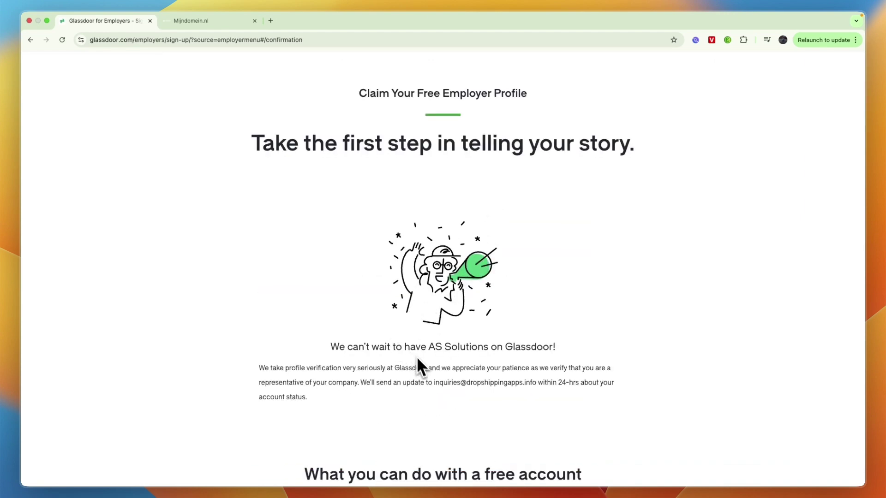
pyautogui.moveTo(260, 382)
pyautogui.mouseDown()
pyautogui.moveTo(358, 393)
pyautogui.moveTo(450, 385)
pyautogui.mouseUp()
pyautogui.click(359, 393)
pyautogui.click(535, 394)
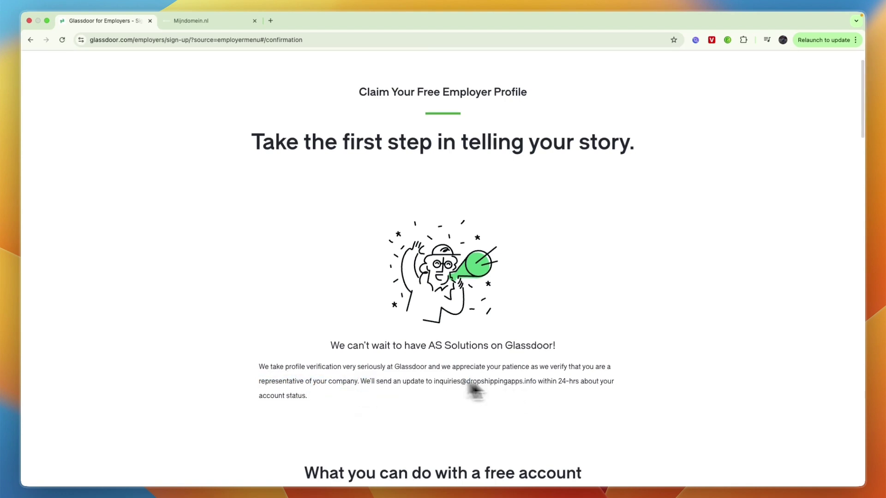
pyautogui.moveTo(559, 381); pyautogui.dragTo(561, 395)
pyautogui.scroll(-1, 558, 400)
pyautogui.scroll(-1, 558, 402)
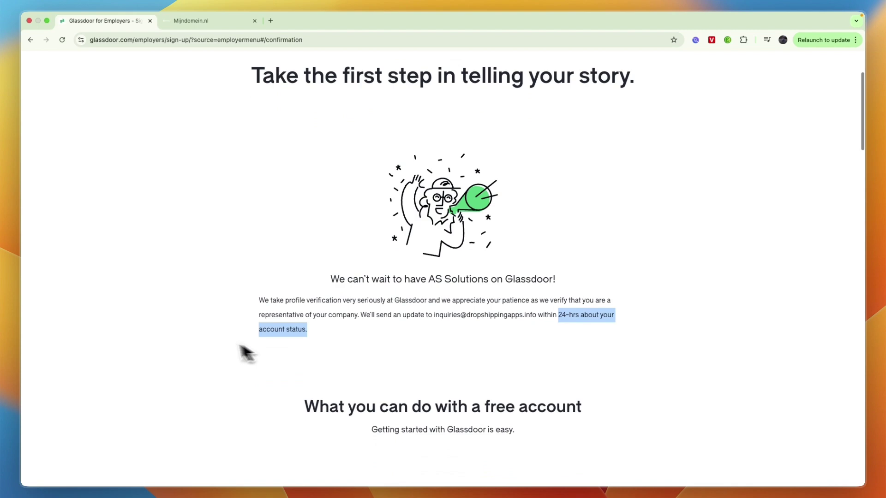
pyautogui.scroll(-6, 243, 353)
pyautogui.scroll(1, 207, 348)
pyautogui.scroll(1, 203, 340)
pyautogui.scroll(2, 201, 338)
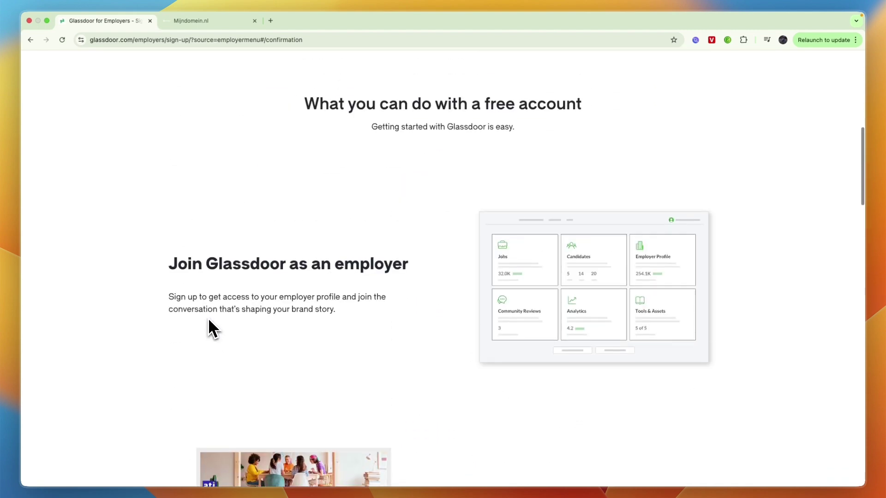
pyautogui.scroll(5, 210, 328)
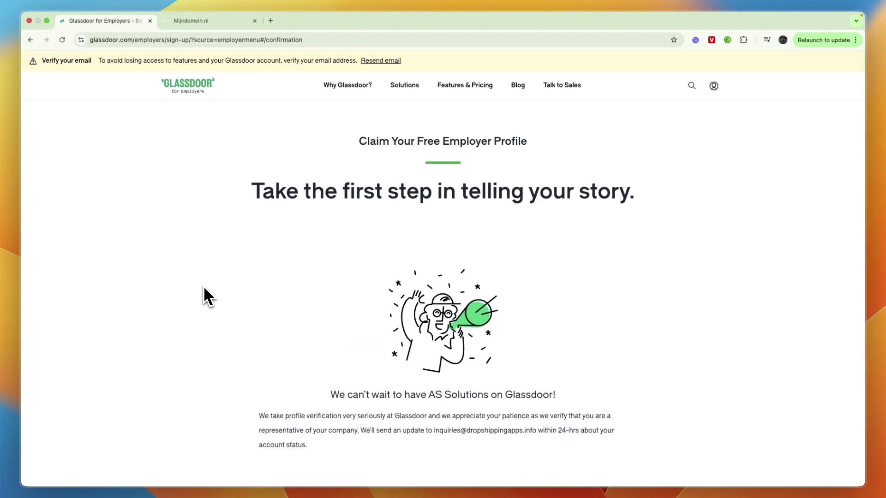